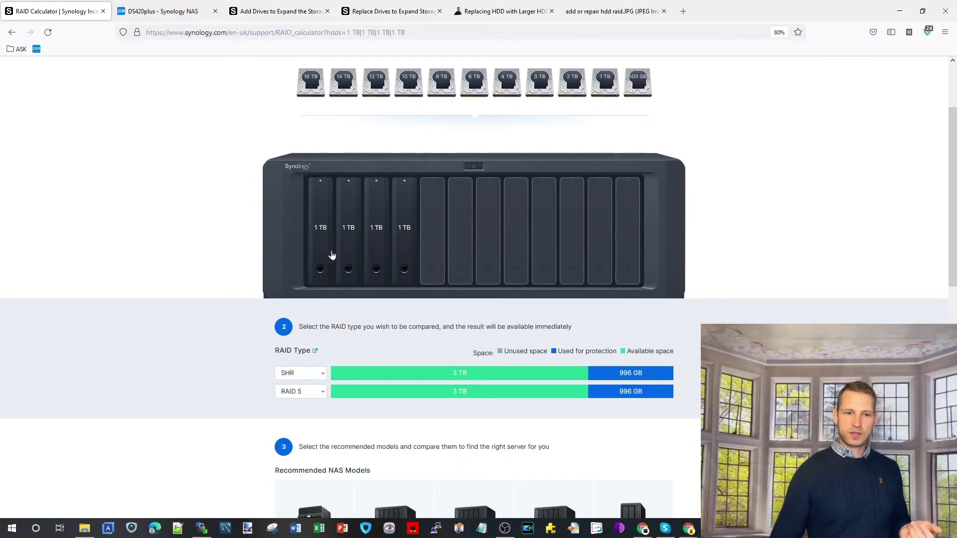
# Remove one 1 TB drive from the RAID Calculator bays
pyautogui.click(351, 236)
# Replace the remaining 1 TB drive with a mix of 2 TB, 3 TB and 4 TB drives
pyautogui.click(357, 239)
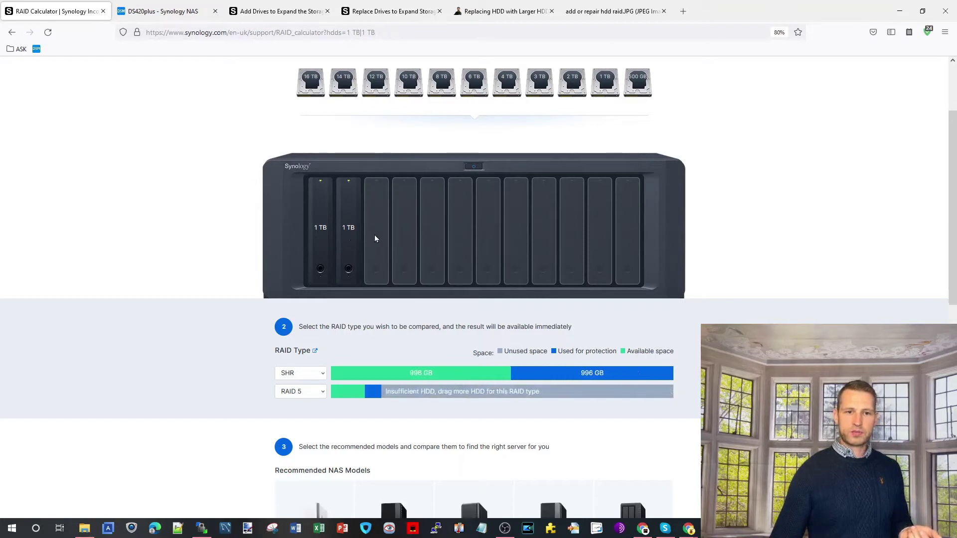
pyautogui.click(349, 234)
pyautogui.click(572, 82)
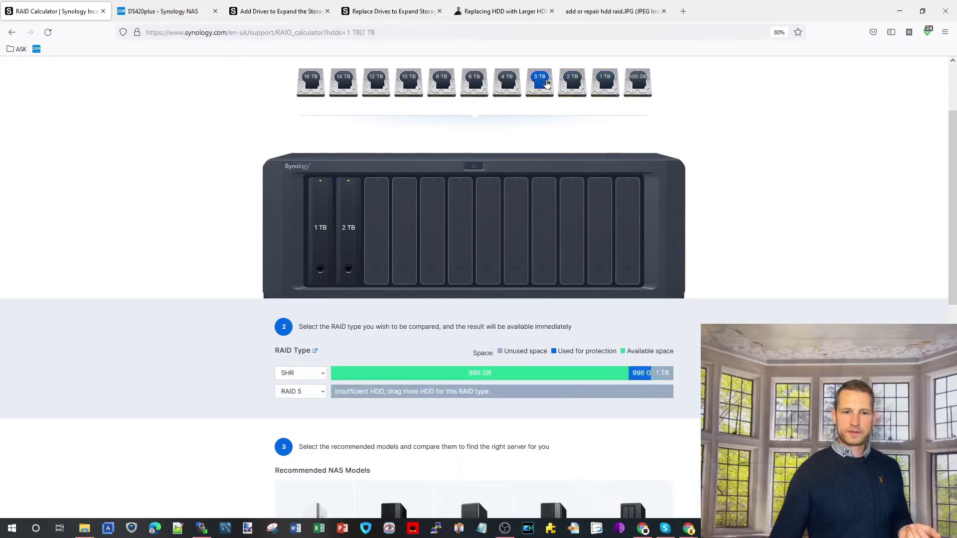
pyautogui.click(539, 82)
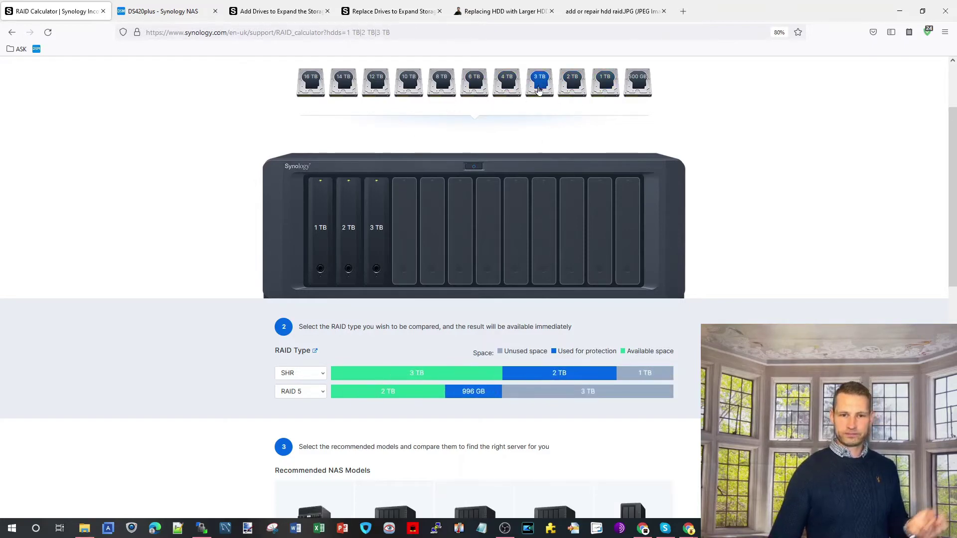
pyautogui.click(507, 84)
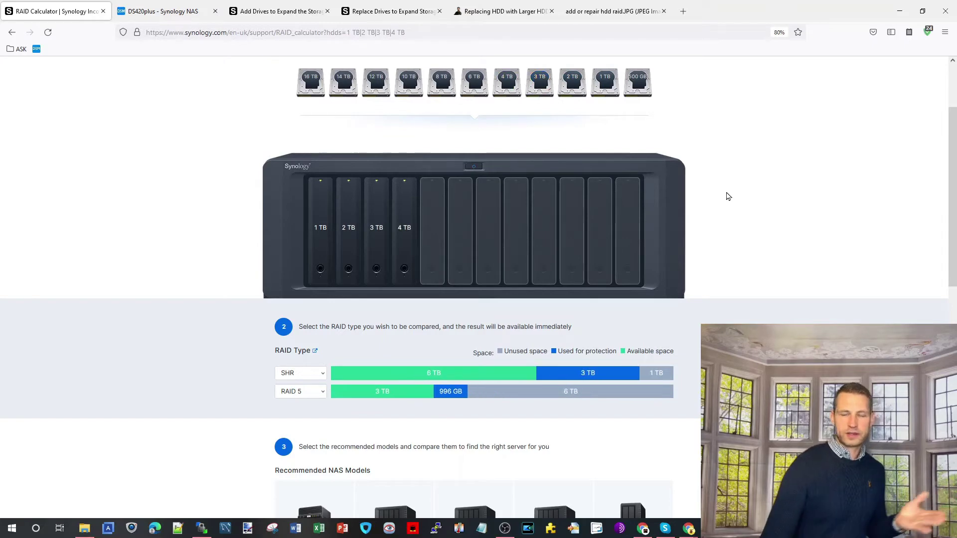
# Swap the 3 TB for a 4 TB and the 1 TB for a 2 TB drive, giving 2, 4, 4, 2 TB
pyautogui.click(378, 236)
pyautogui.click(506, 85)
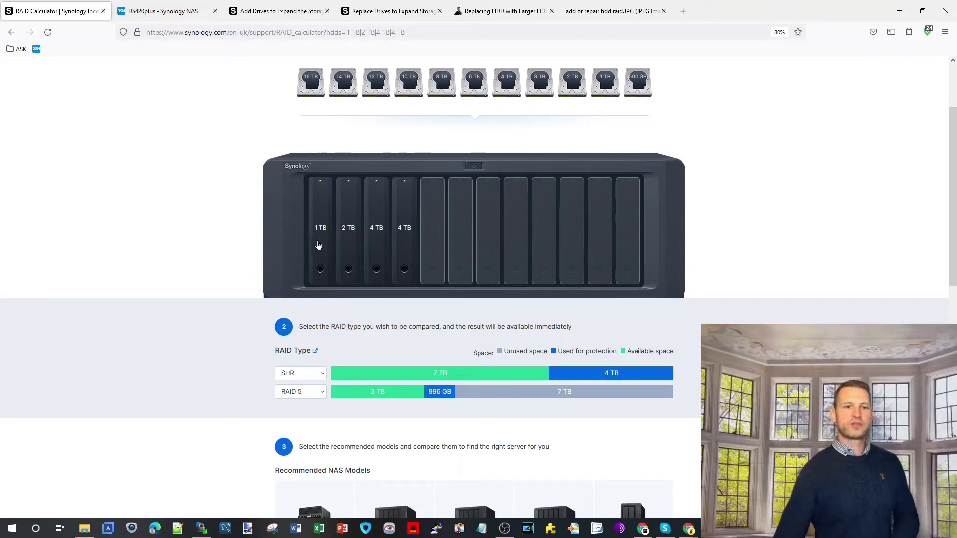
pyautogui.click(321, 231)
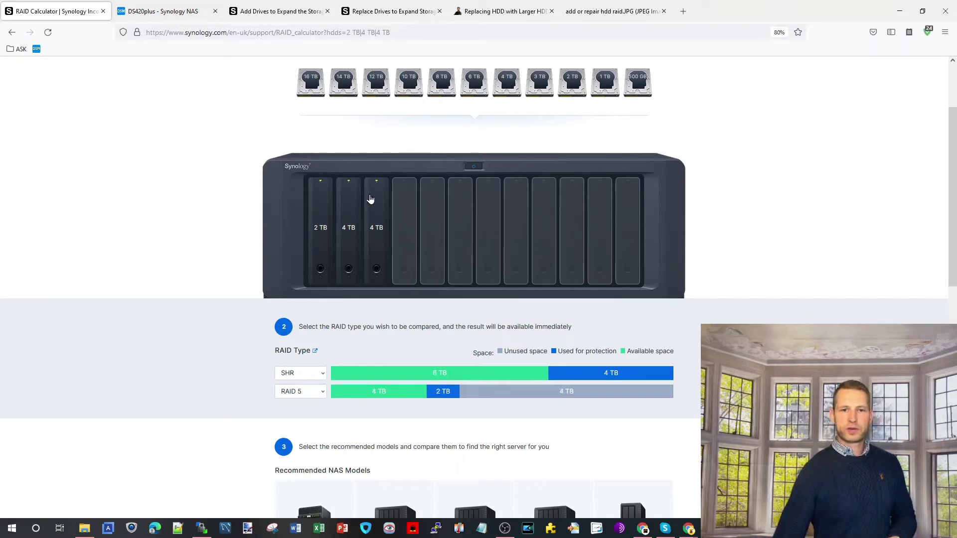
pyautogui.click(571, 82)
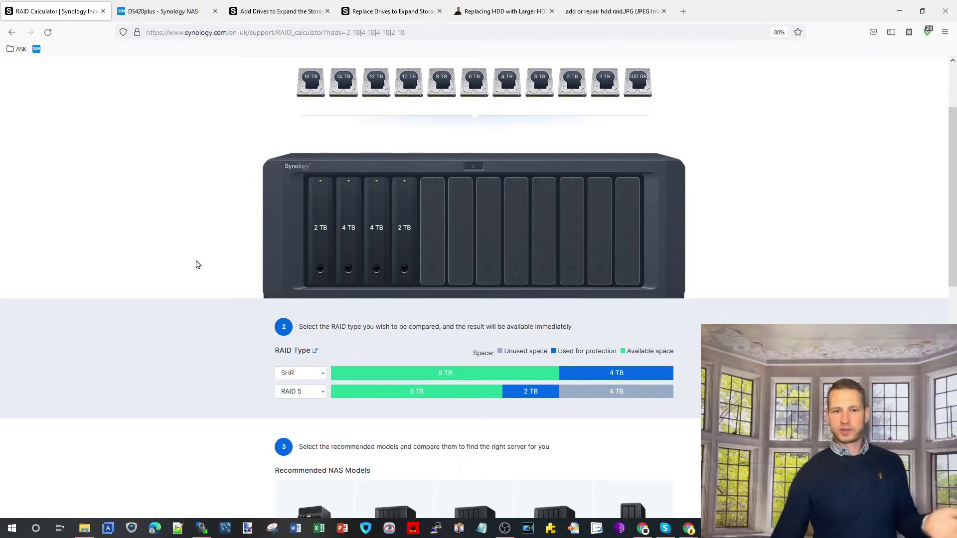
# Remove every drive so the calculator bays are empty
pyautogui.click(321, 228)
pyautogui.click(321, 229)
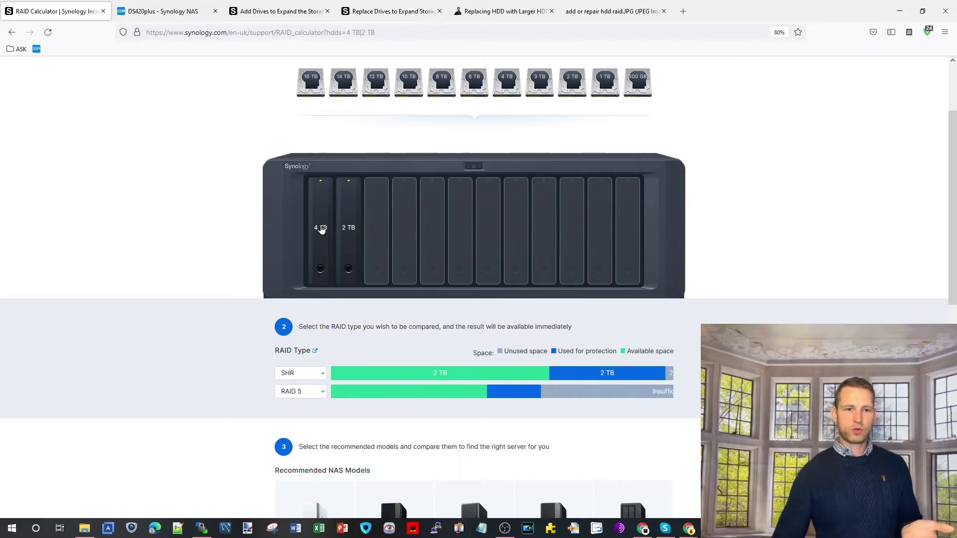
pyautogui.click(322, 228)
pyautogui.click(321, 229)
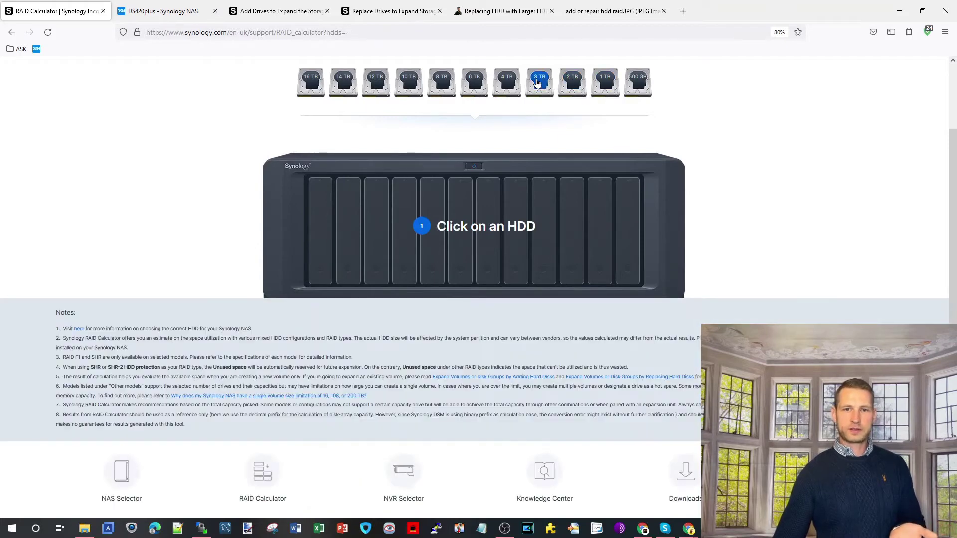
# Fill the bays with 3 TB drives, then switch to the DS420plus Storage Manager drive list
pyautogui.click(538, 84)
pyautogui.click(538, 83)
pyautogui.click(538, 83)
pyautogui.click(538, 83)
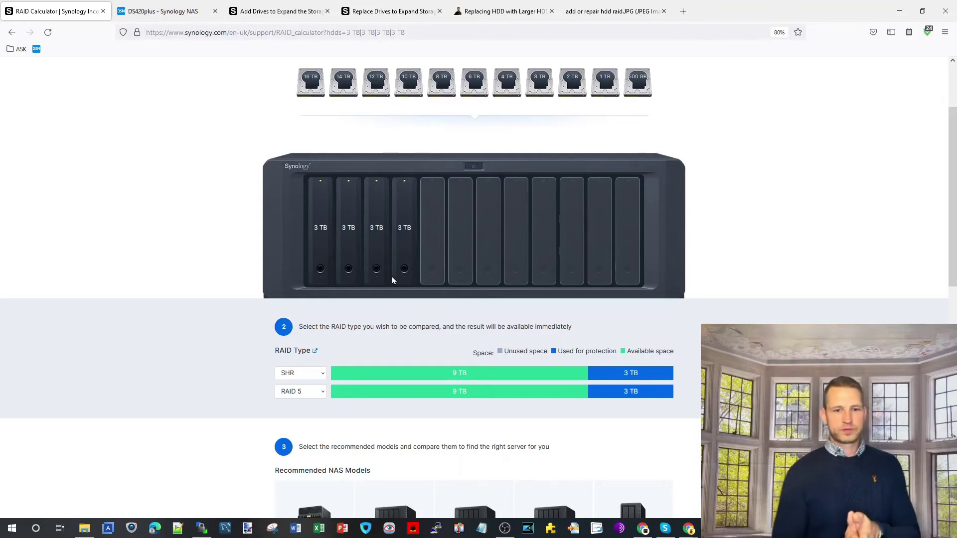
pyautogui.click(152, 11)
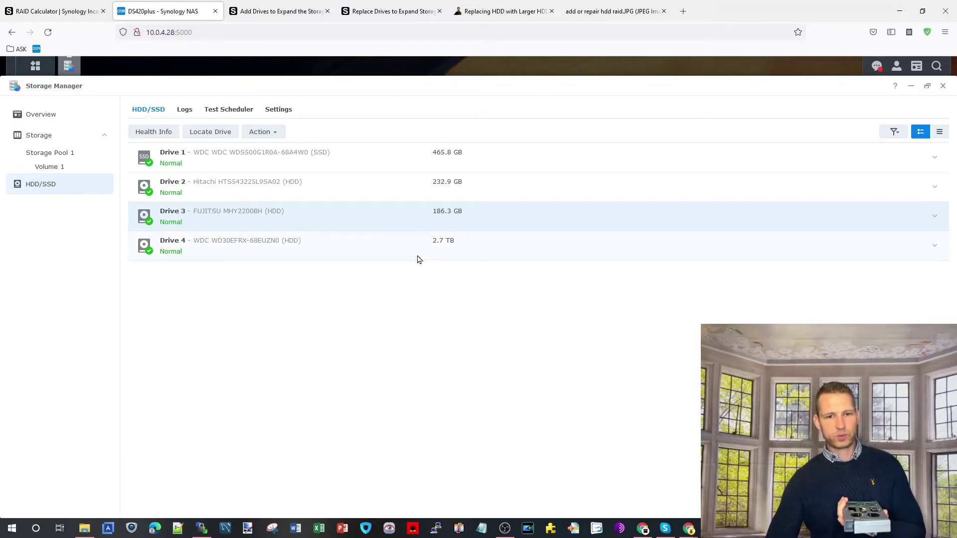
# Select Drive 4, then Drive 3, in the HDD/SSD list
pyautogui.click(257, 254)
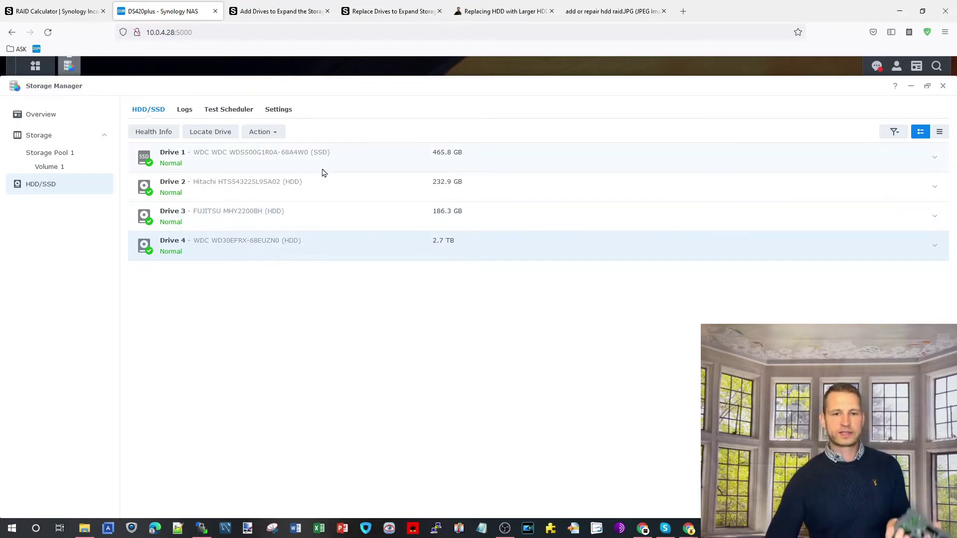
pyautogui.click(394, 218)
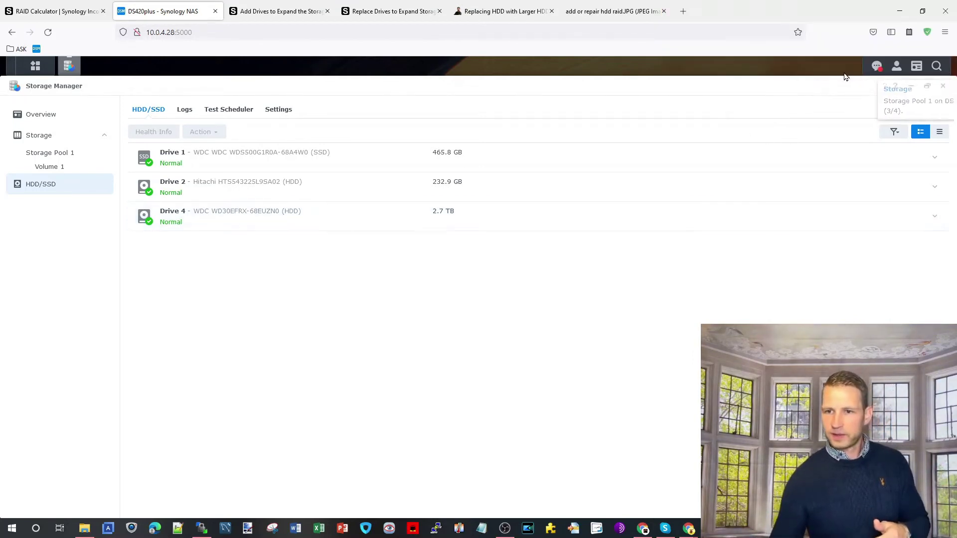
# View the degraded Storage Pool 1 alert details, then close them
pyautogui.click(877, 65)
pyautogui.click(867, 99)
pyautogui.click(598, 377)
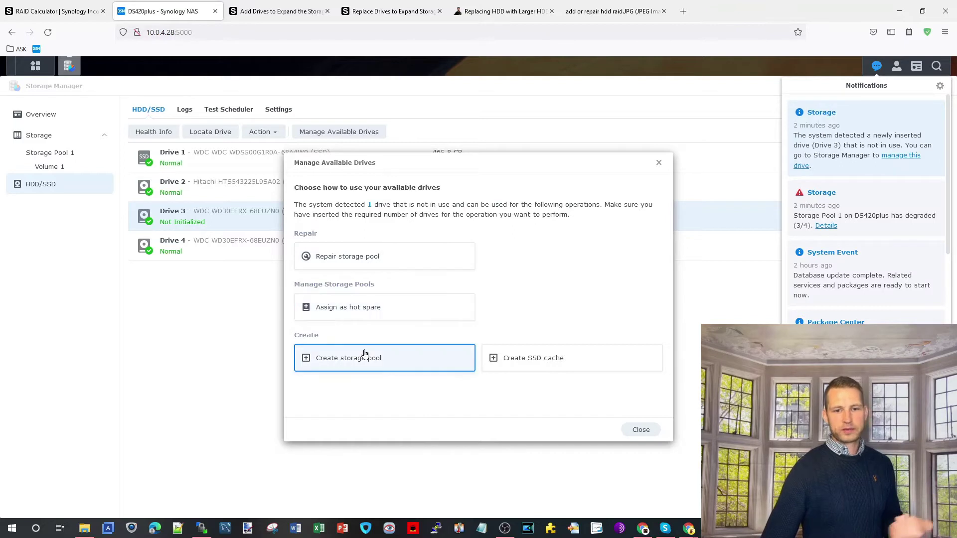
# Start repairing Storage Pool 1 with the new drive, proceeding without a backup
pyautogui.click(360, 260)
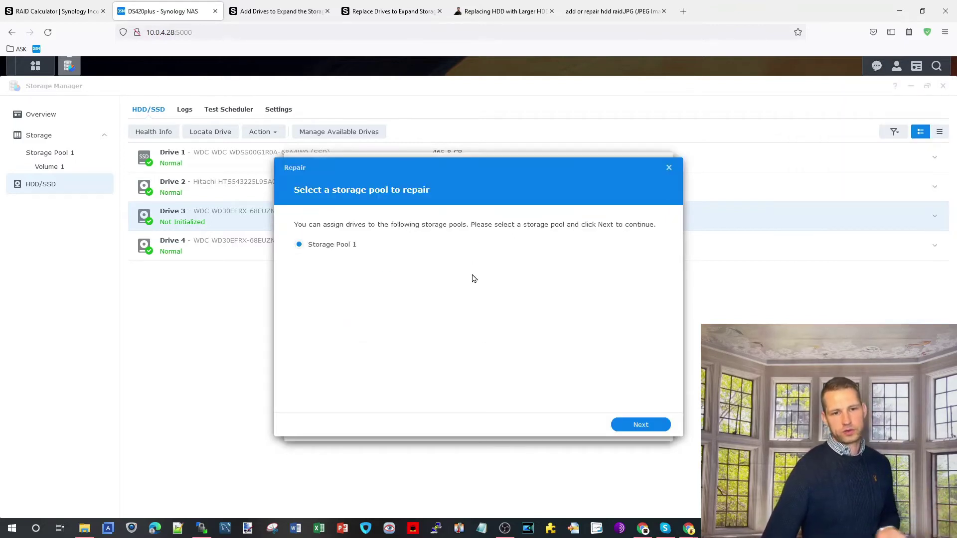
pyautogui.click(640, 426)
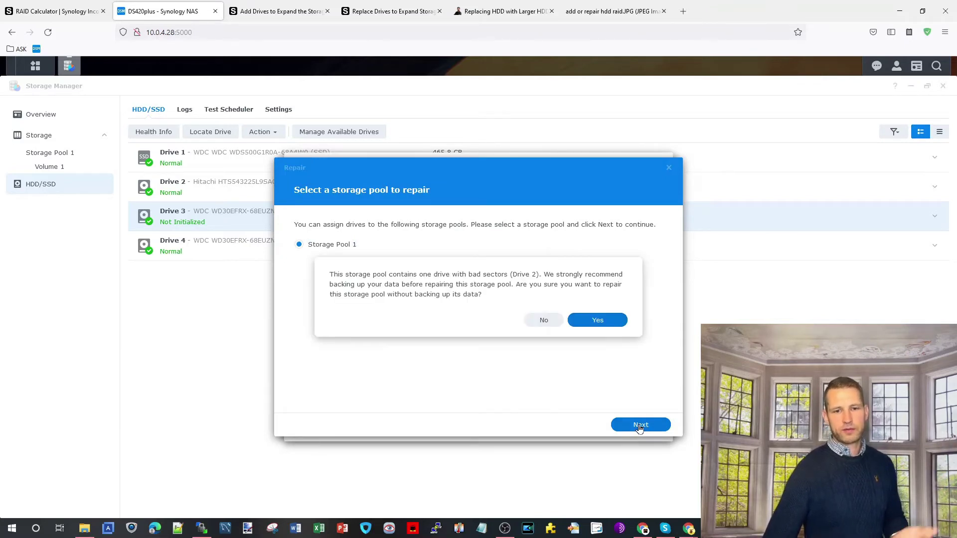
pyautogui.click(596, 321)
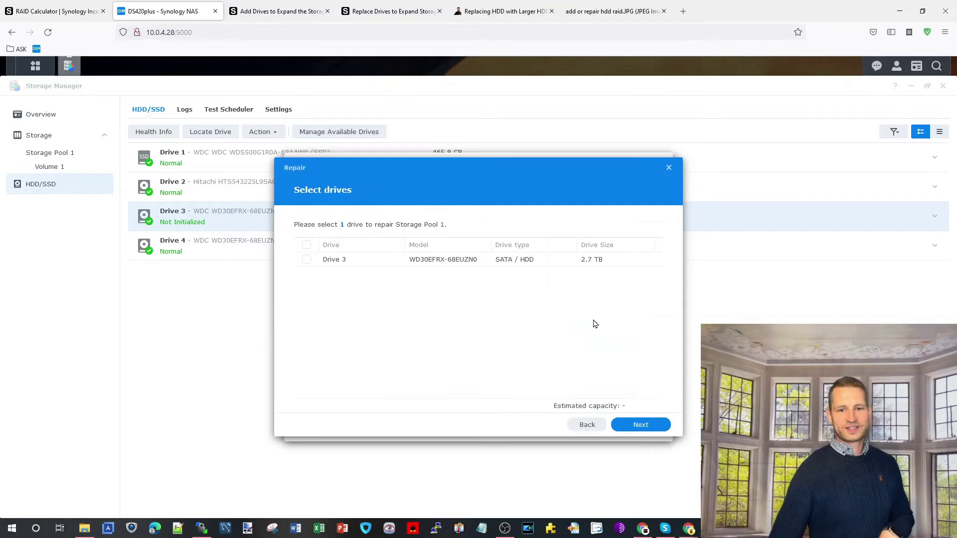
# Choose Drive 3 as the repair drive and accept the compatibility warning
pyautogui.click(306, 259)
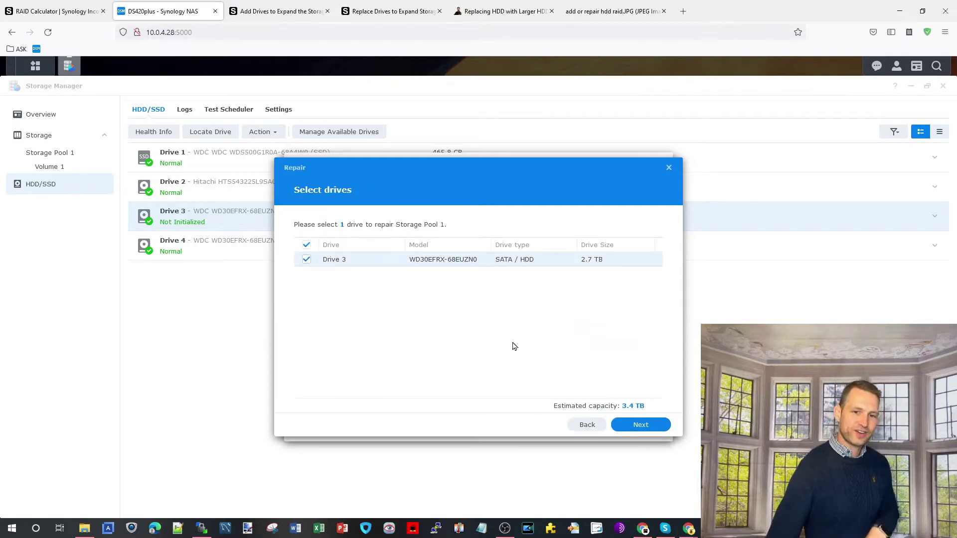
pyautogui.click(638, 429)
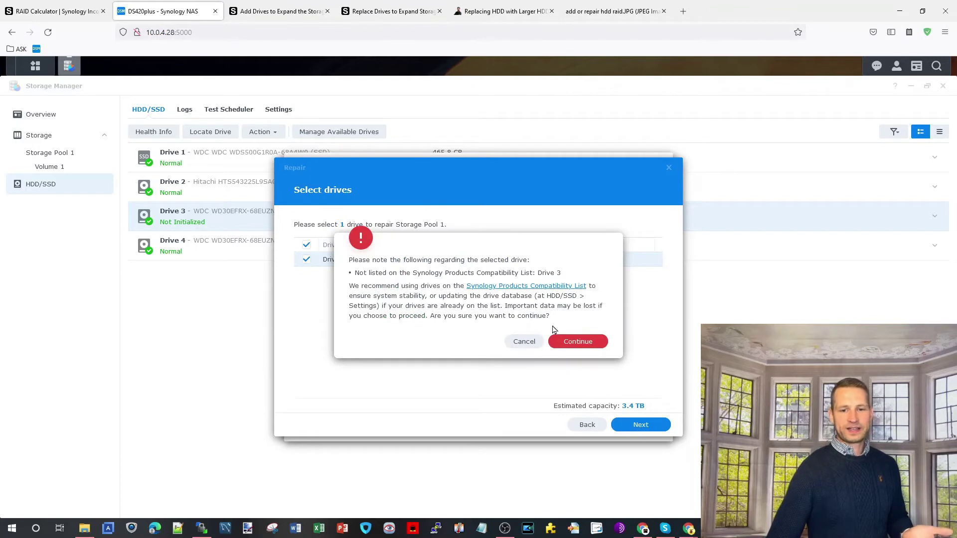
pyautogui.click(577, 343)
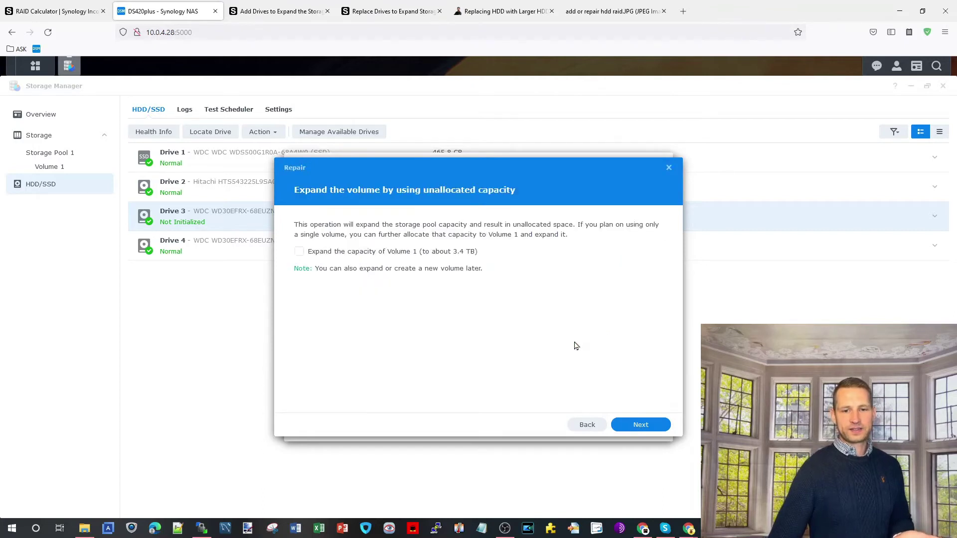
# Enable expanding Volume 1 to about 3.4 TB and apply the repair, confirming the drive erase
pyautogui.click(302, 254)
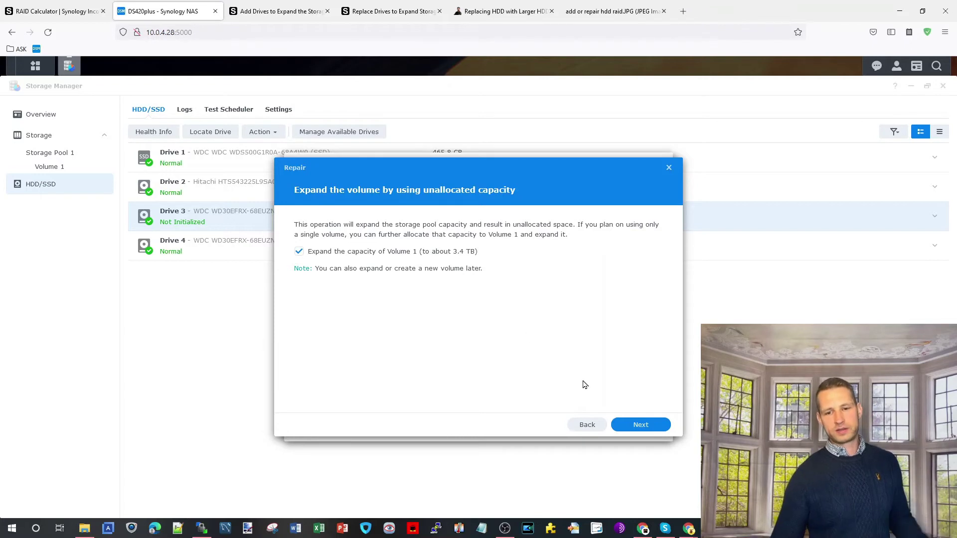
pyautogui.click(636, 425)
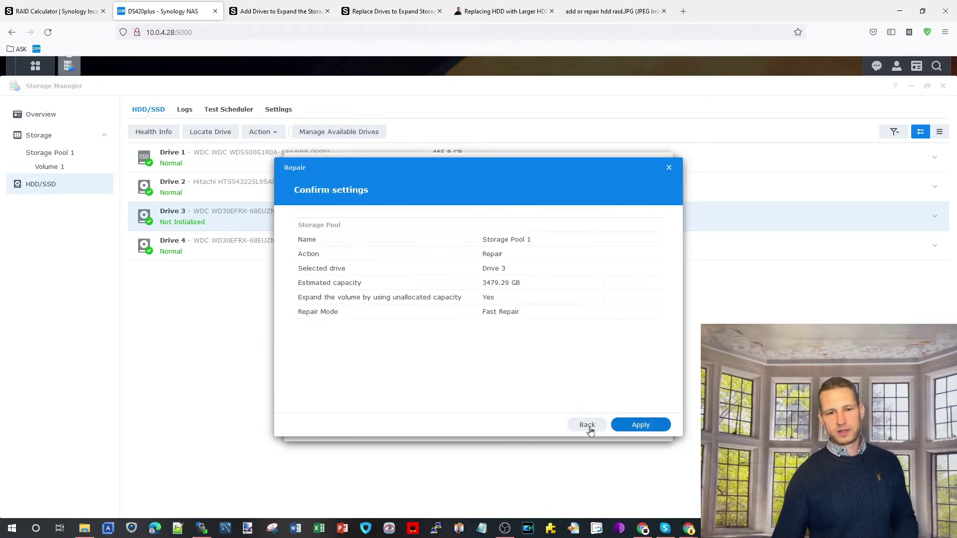
pyautogui.click(643, 426)
pyautogui.click(553, 321)
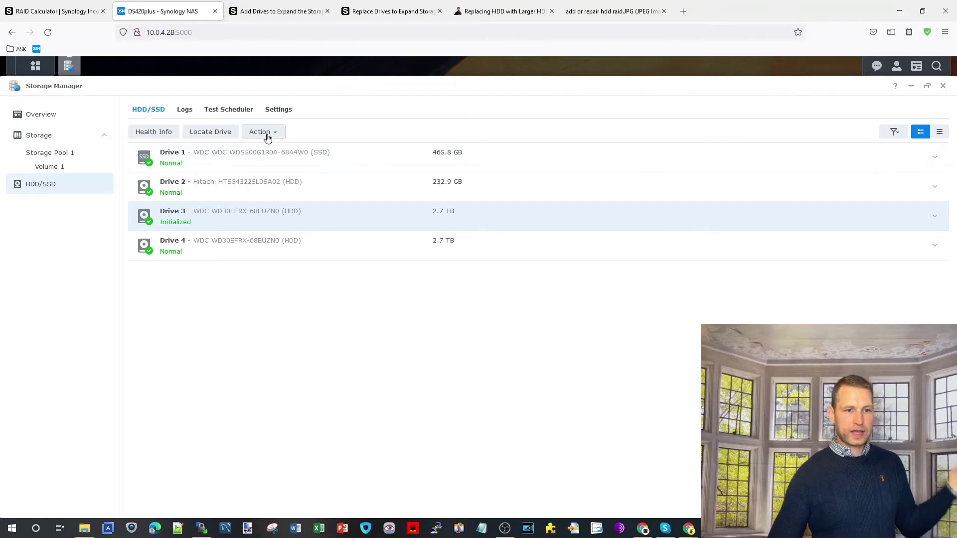
# Review the pool-degraded notification details, then view Storage Pool 1's repair progress
pyautogui.click(879, 69)
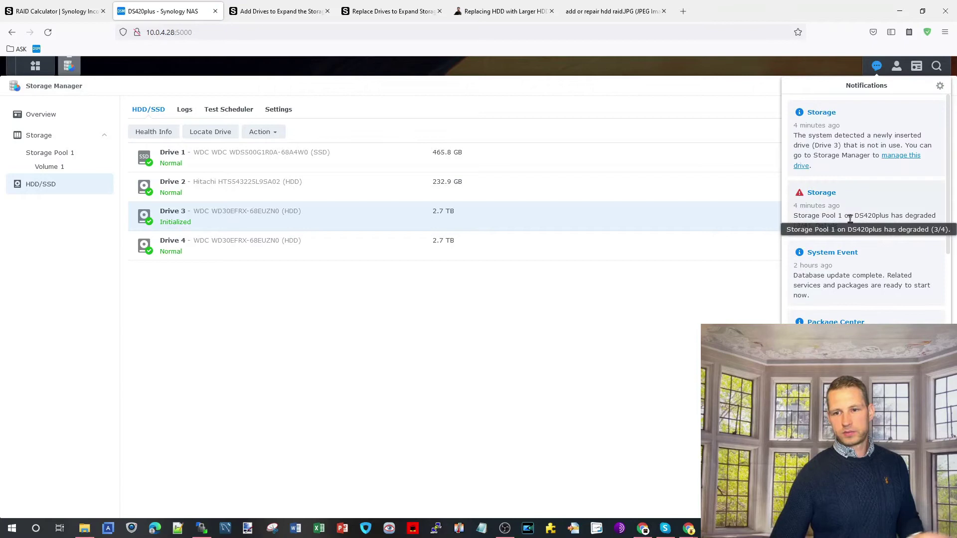
pyautogui.click(827, 229)
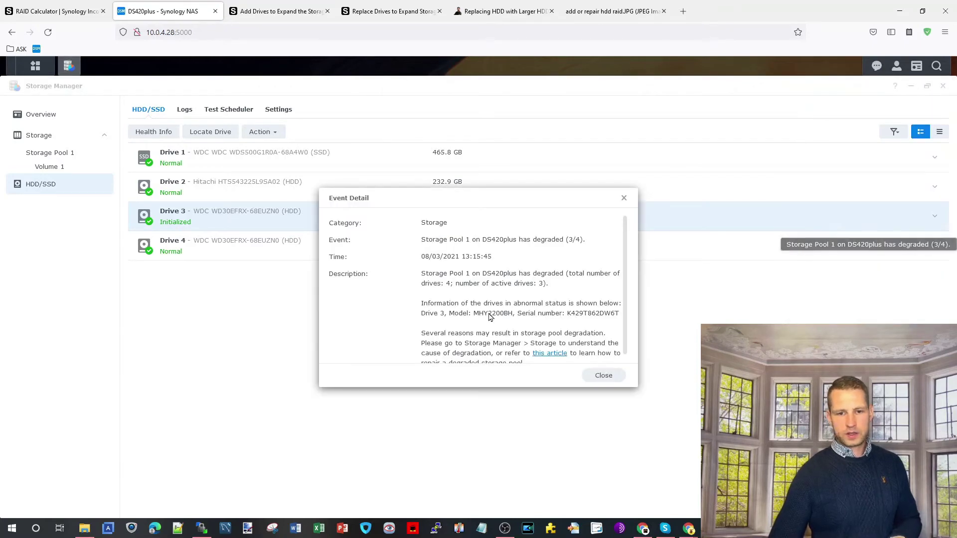
pyautogui.scroll(-1, 491, 314)
pyautogui.scroll(1, 548, 306)
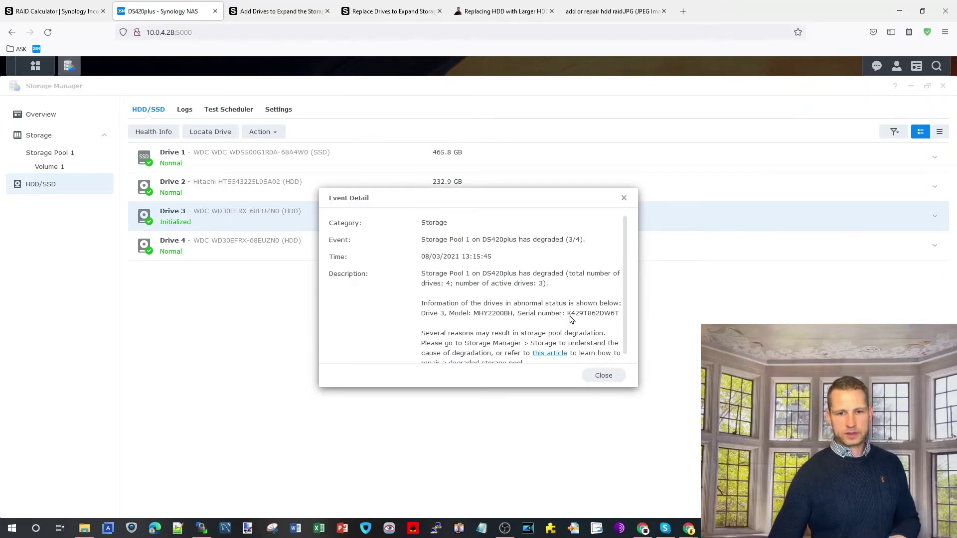
pyautogui.click(603, 376)
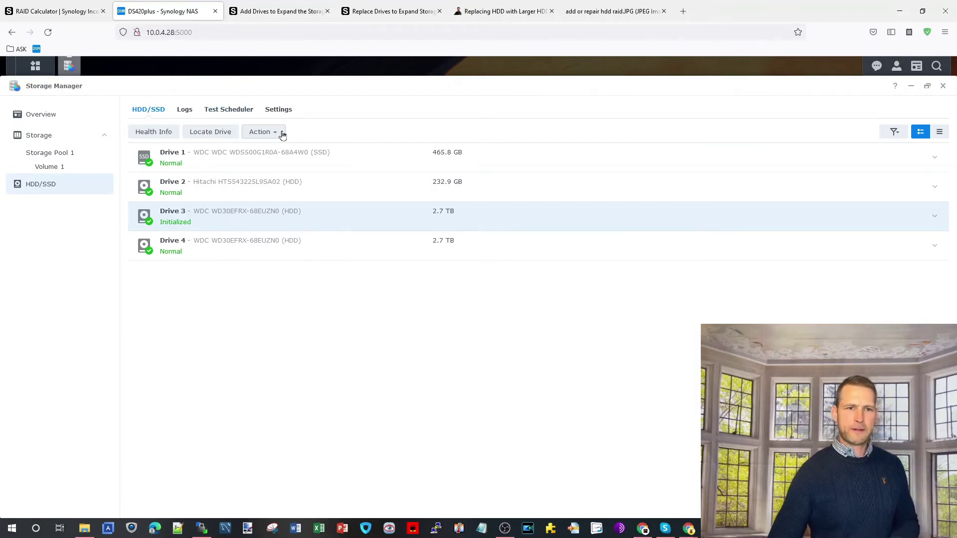
pyautogui.click(265, 132)
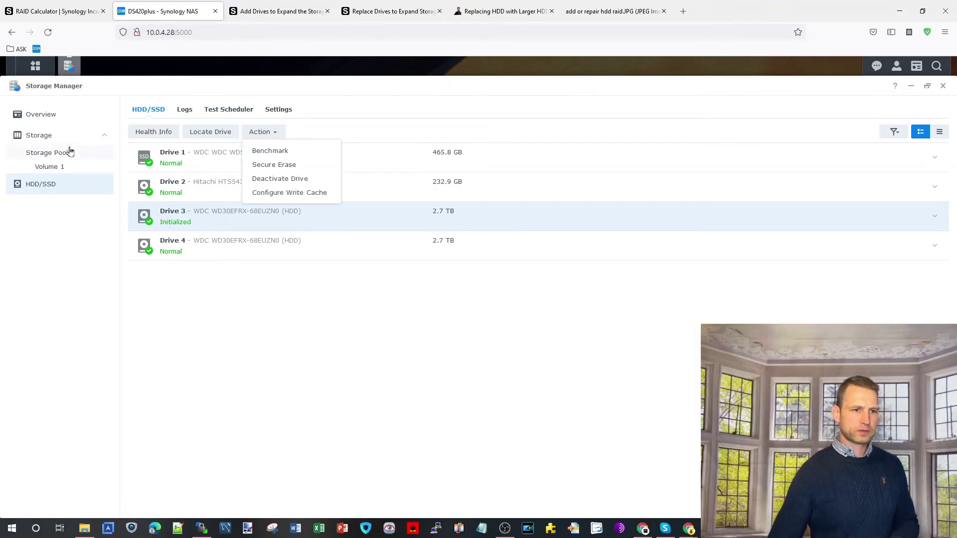
pyautogui.click(44, 143)
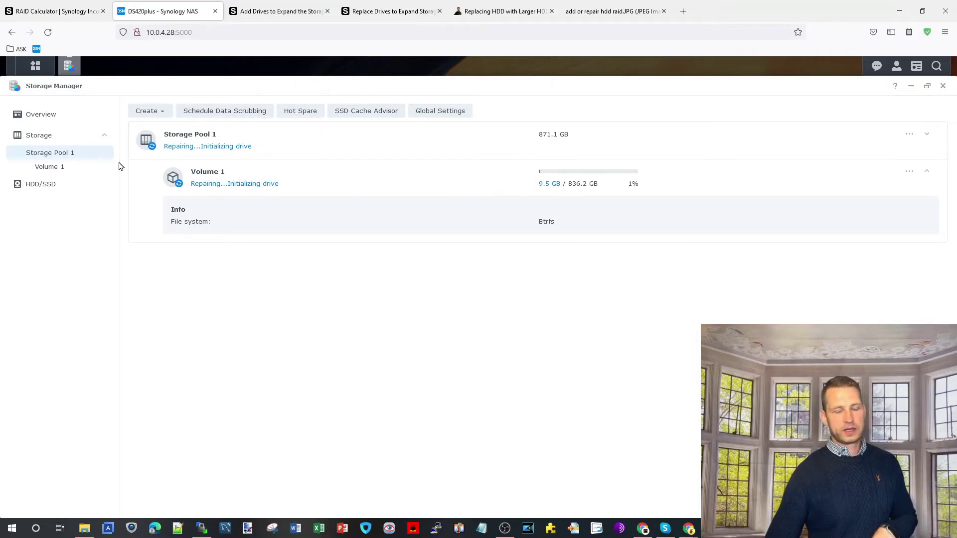
# Look at the Schedule Data Scrubbing and Hot Spare wizards, closing both without changes
pyautogui.click(214, 113)
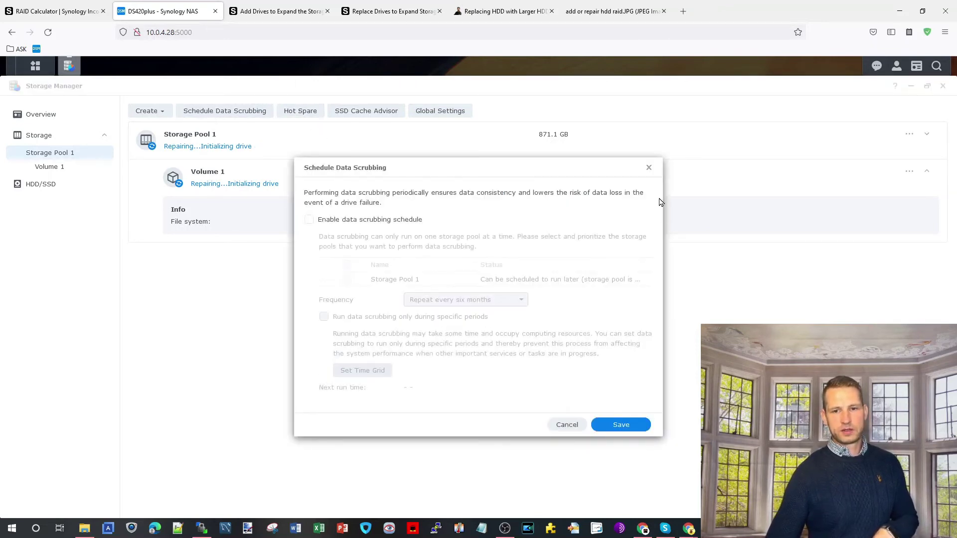
pyautogui.click(648, 167)
pyautogui.click(301, 111)
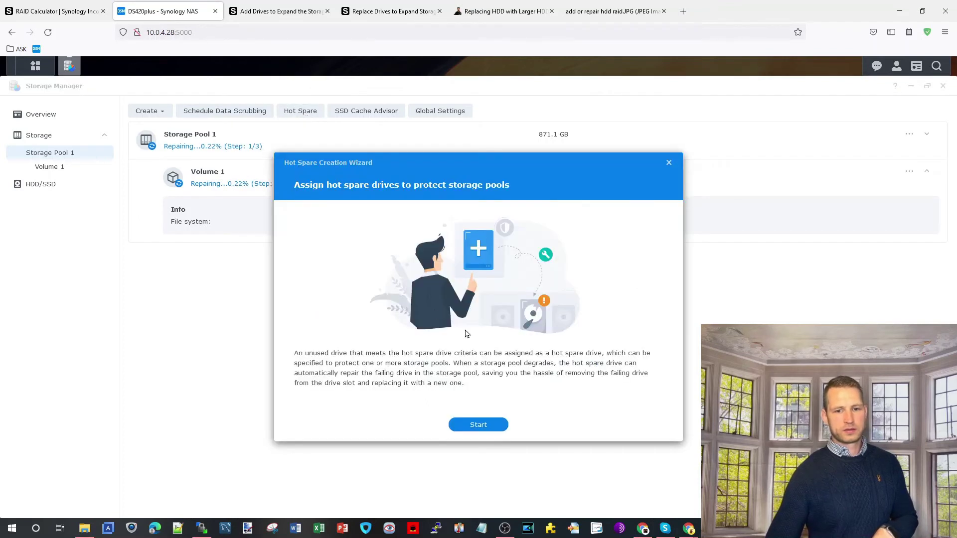
pyautogui.click(669, 162)
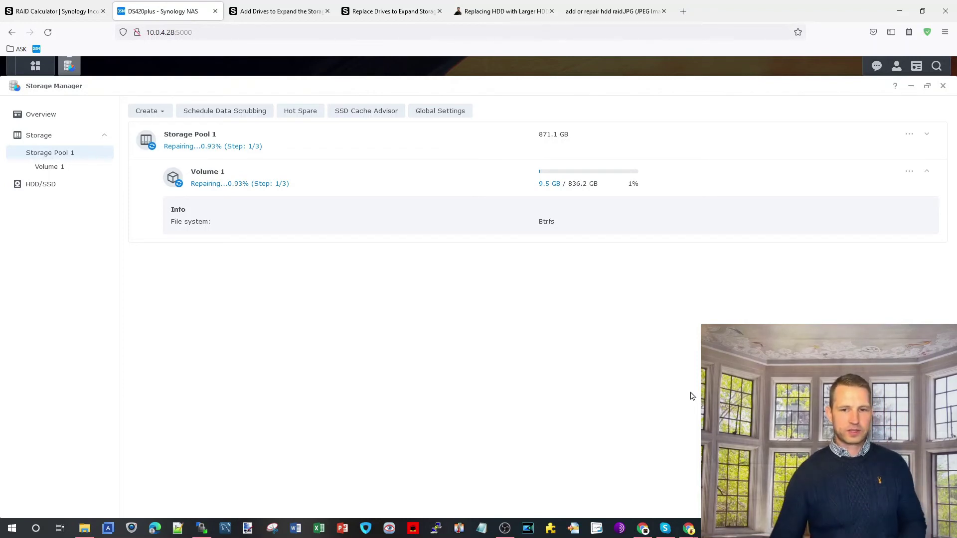
# Browse Volume 1 and Storage Pool 1 details, ending on the Healthy Overview
pyautogui.click(44, 166)
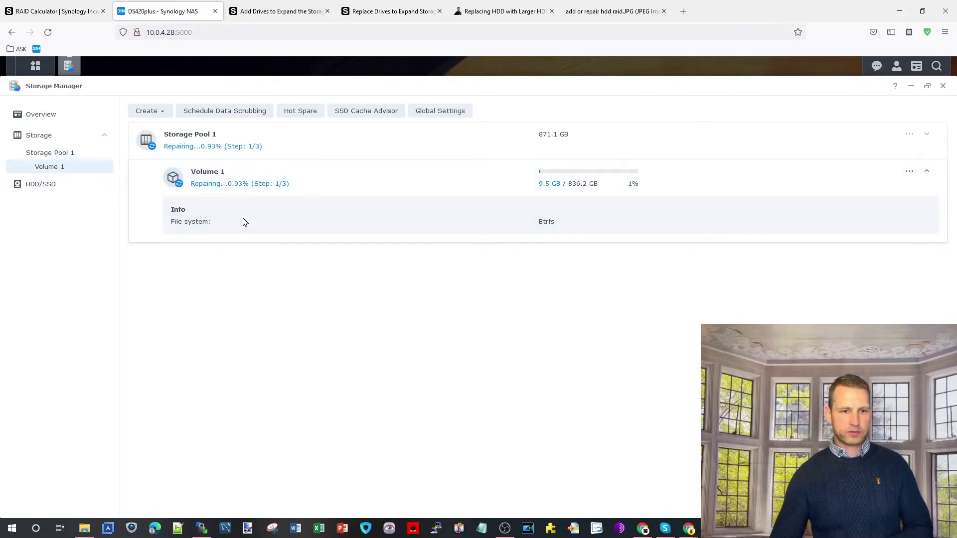
pyautogui.click(659, 186)
pyautogui.click(659, 185)
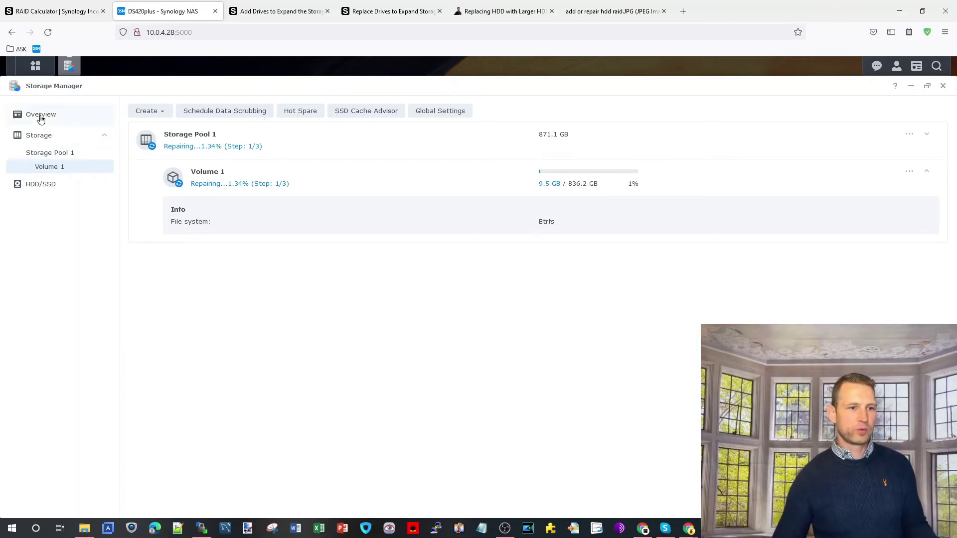
pyautogui.click(46, 153)
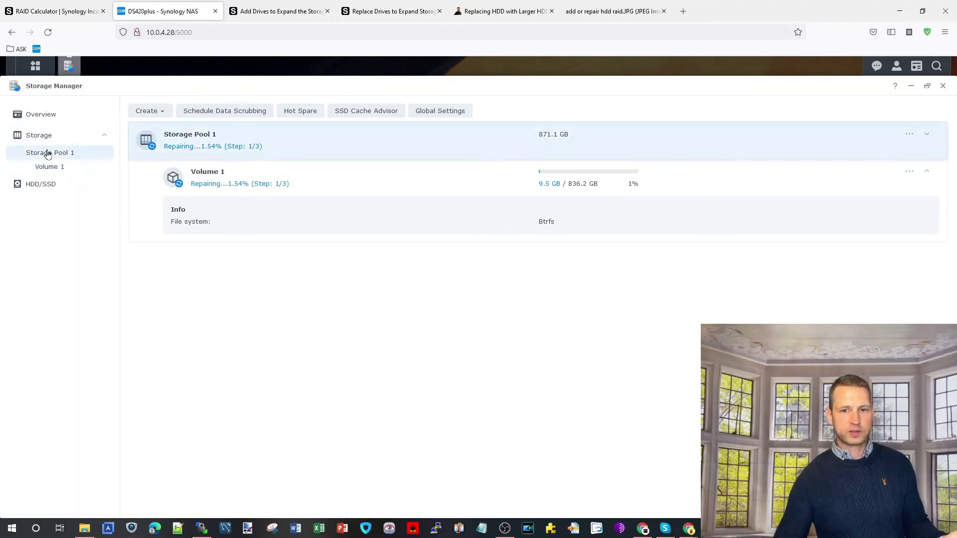
pyautogui.click(42, 115)
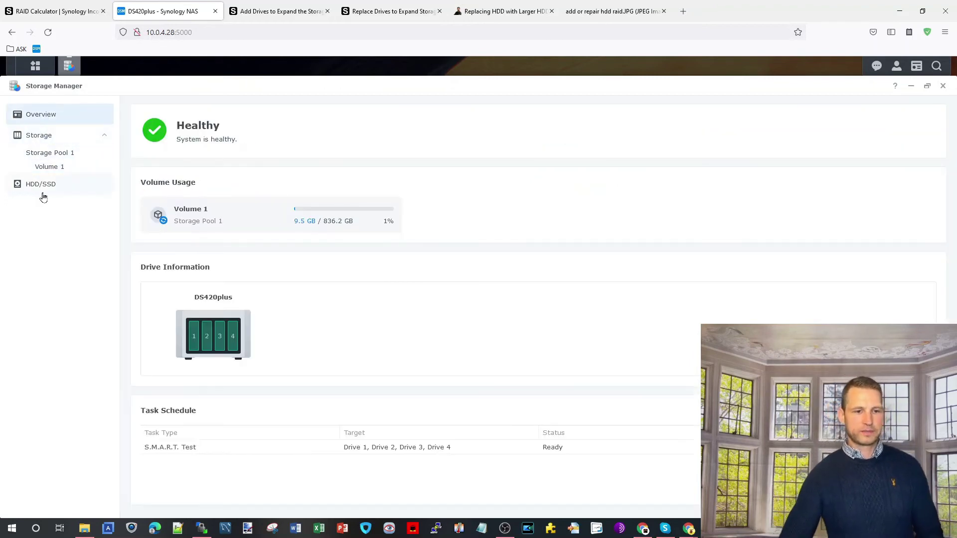
# Open the HDD/SSD drive list while the repair finishes
pyautogui.click(44, 190)
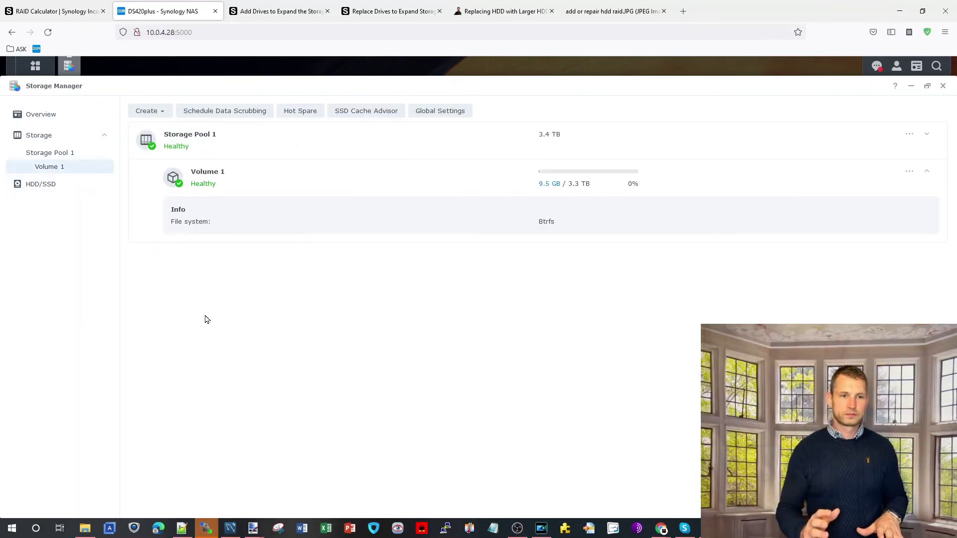